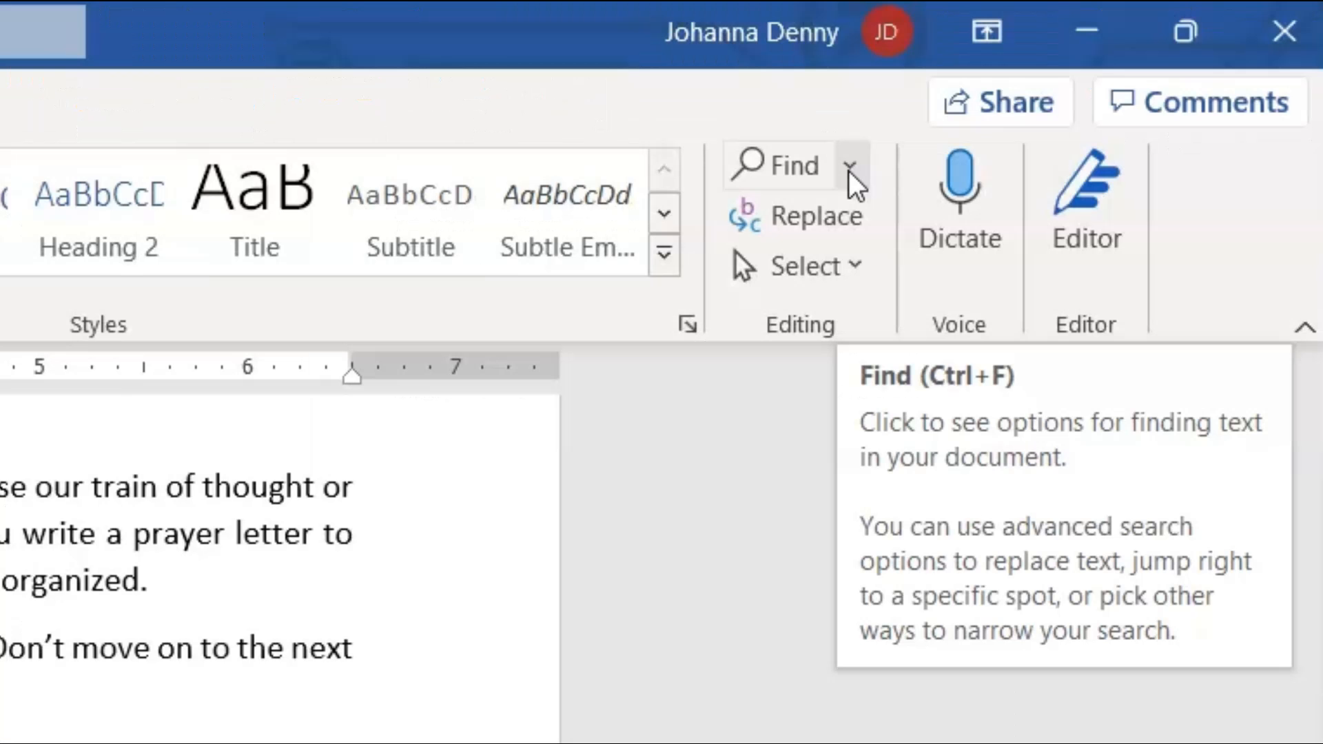
Open the advanced Find dialog and expand it to show the additional search options
left_click(1134, 69)
left_click(857, 300)
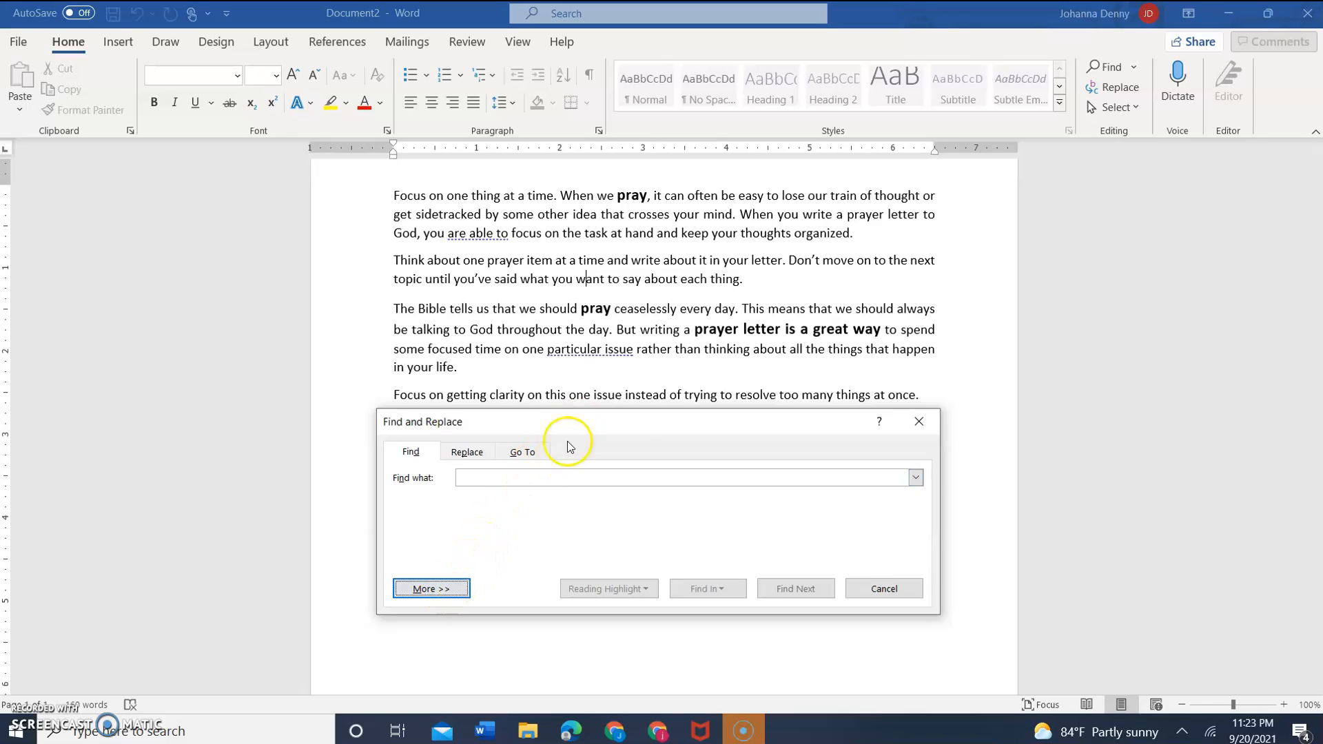
left_click_drag(628, 422, 640, 273)
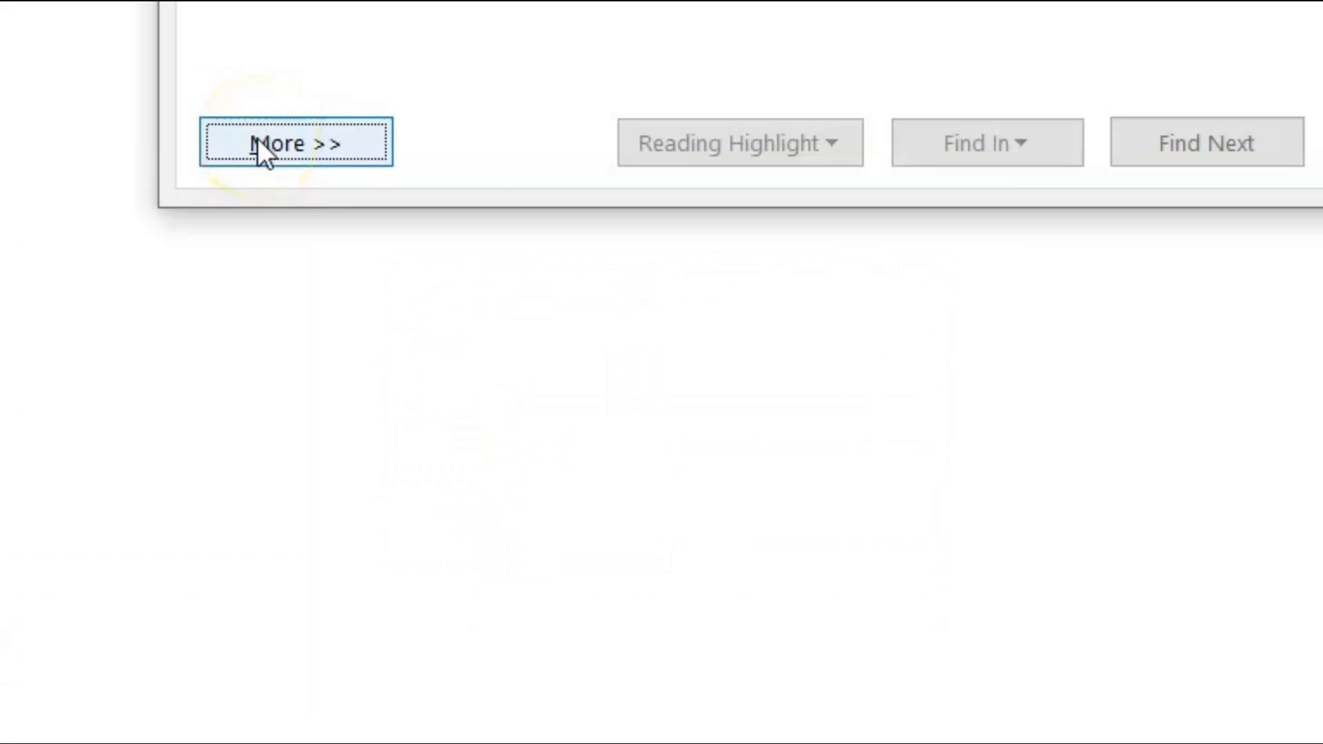
left_click(428, 441)
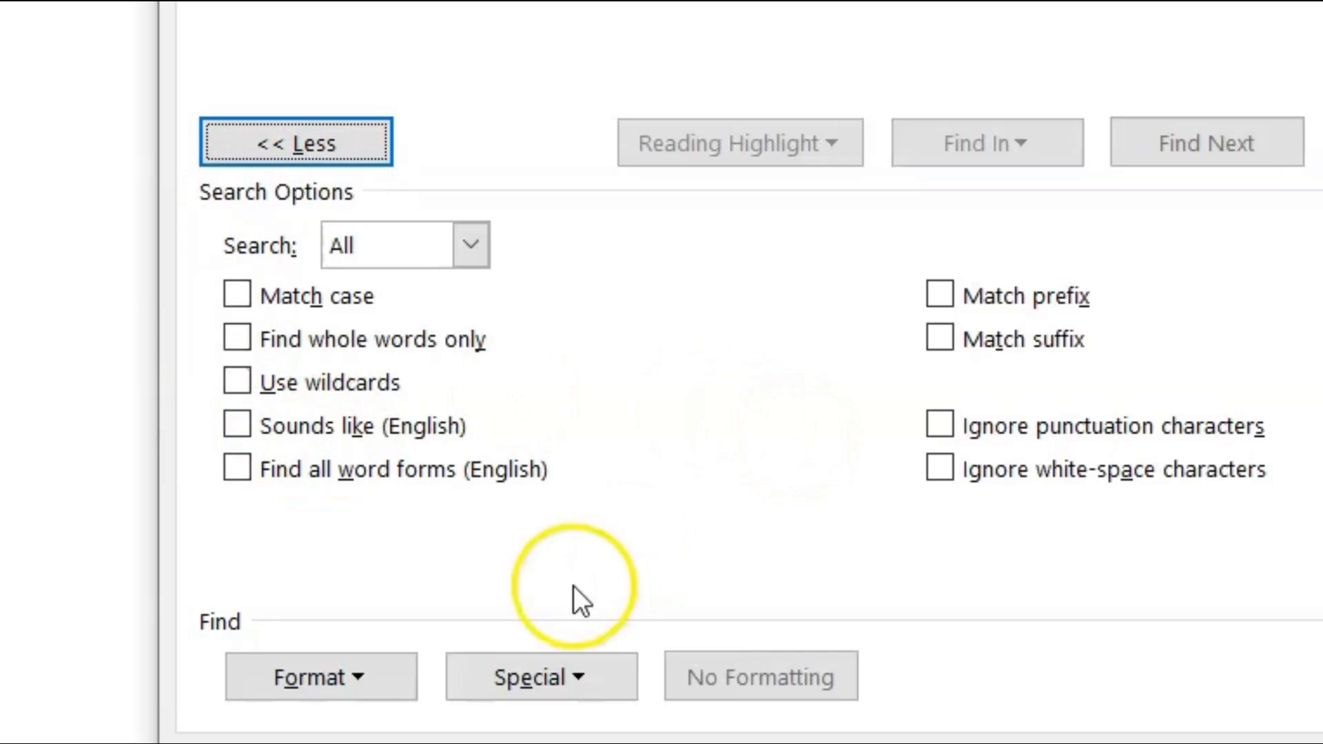
Define the font format for the find-and-replace operation as Regular style, size 12
left_click(275, 691)
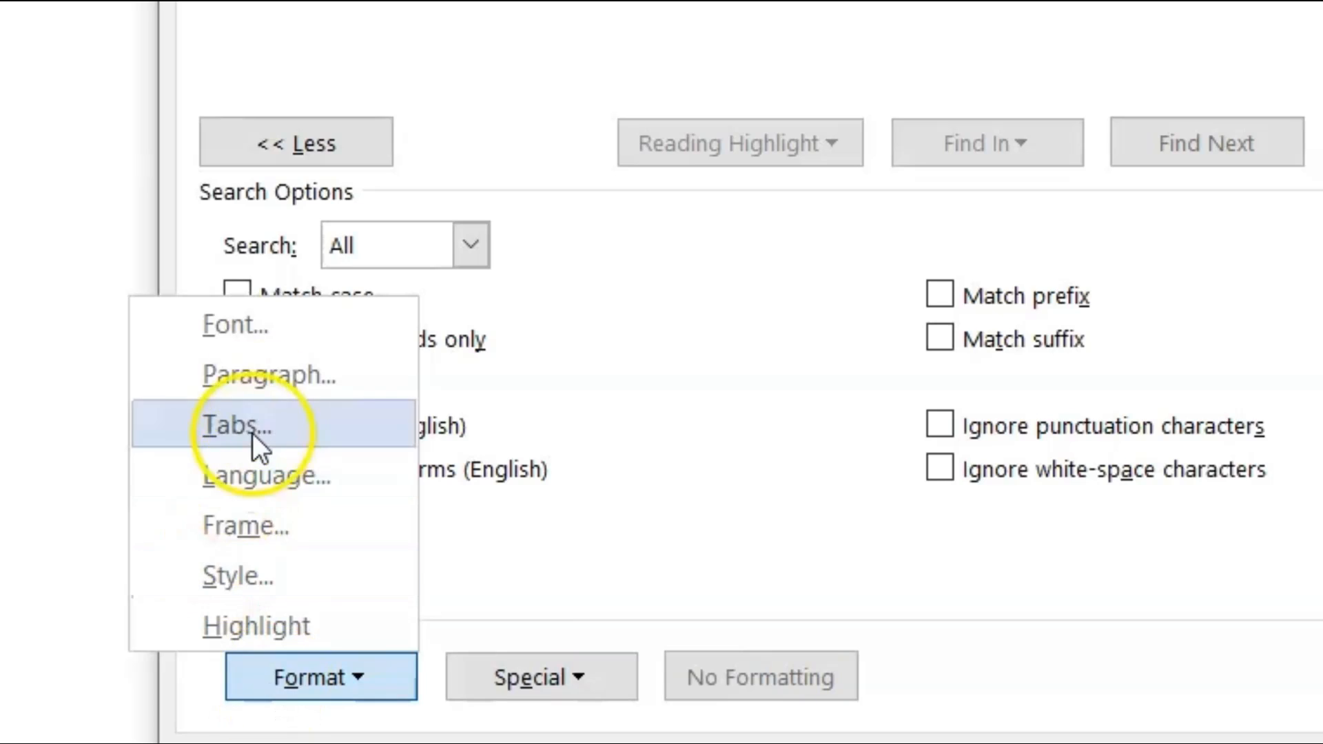
left_click(265, 323)
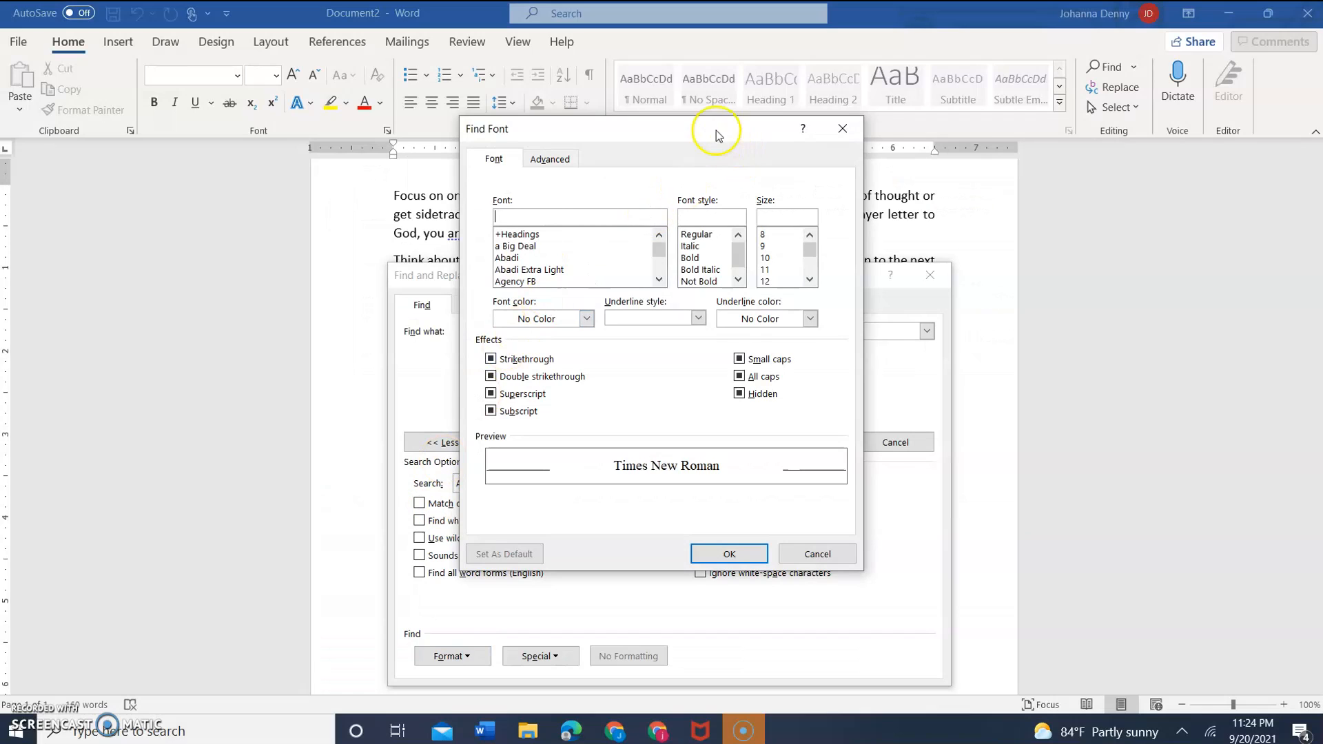
left_click_drag(716, 133, 722, 300)
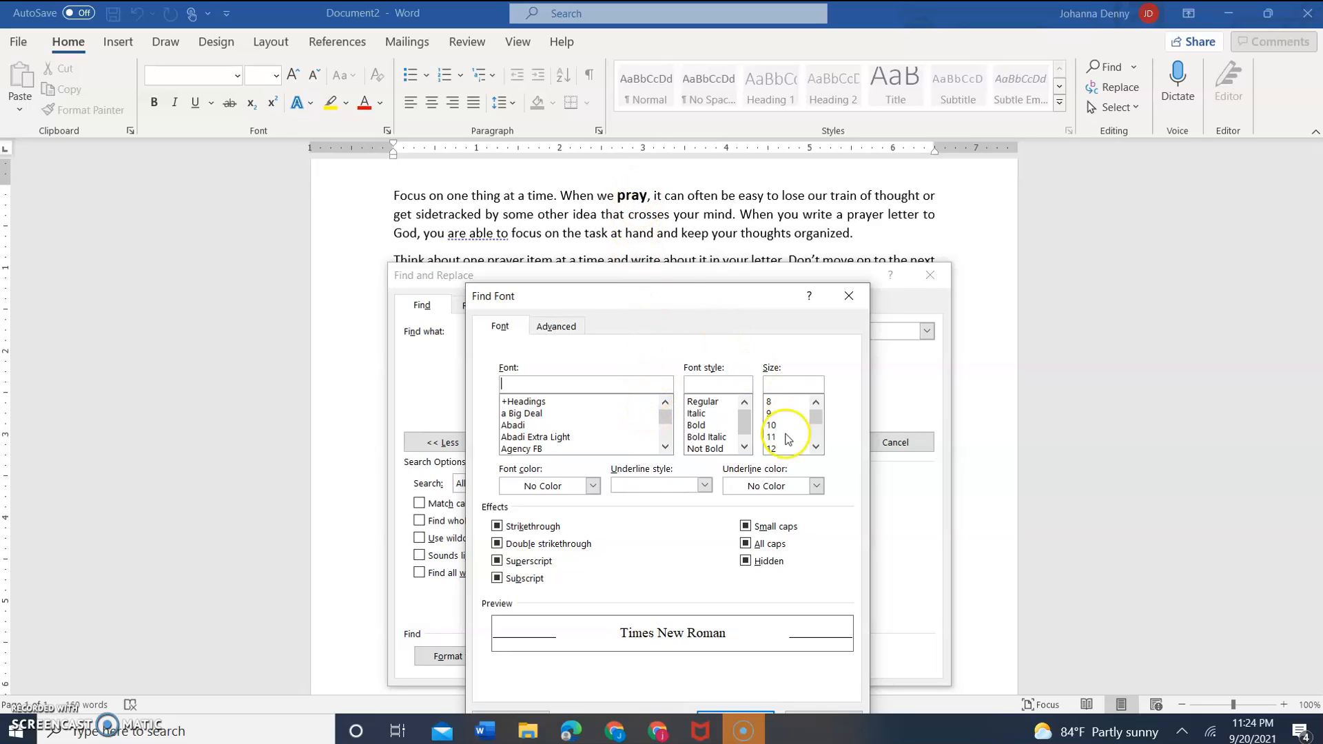
double_click(816, 447)
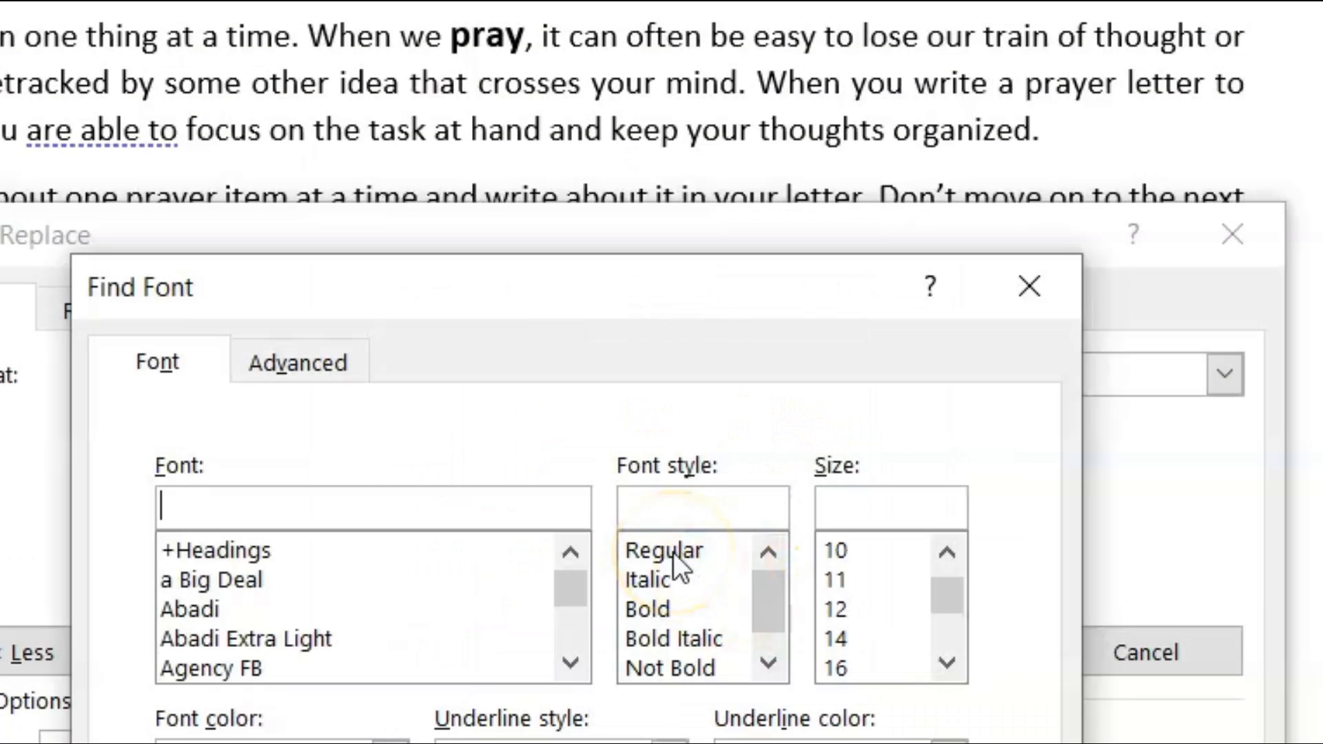
left_click(673, 555)
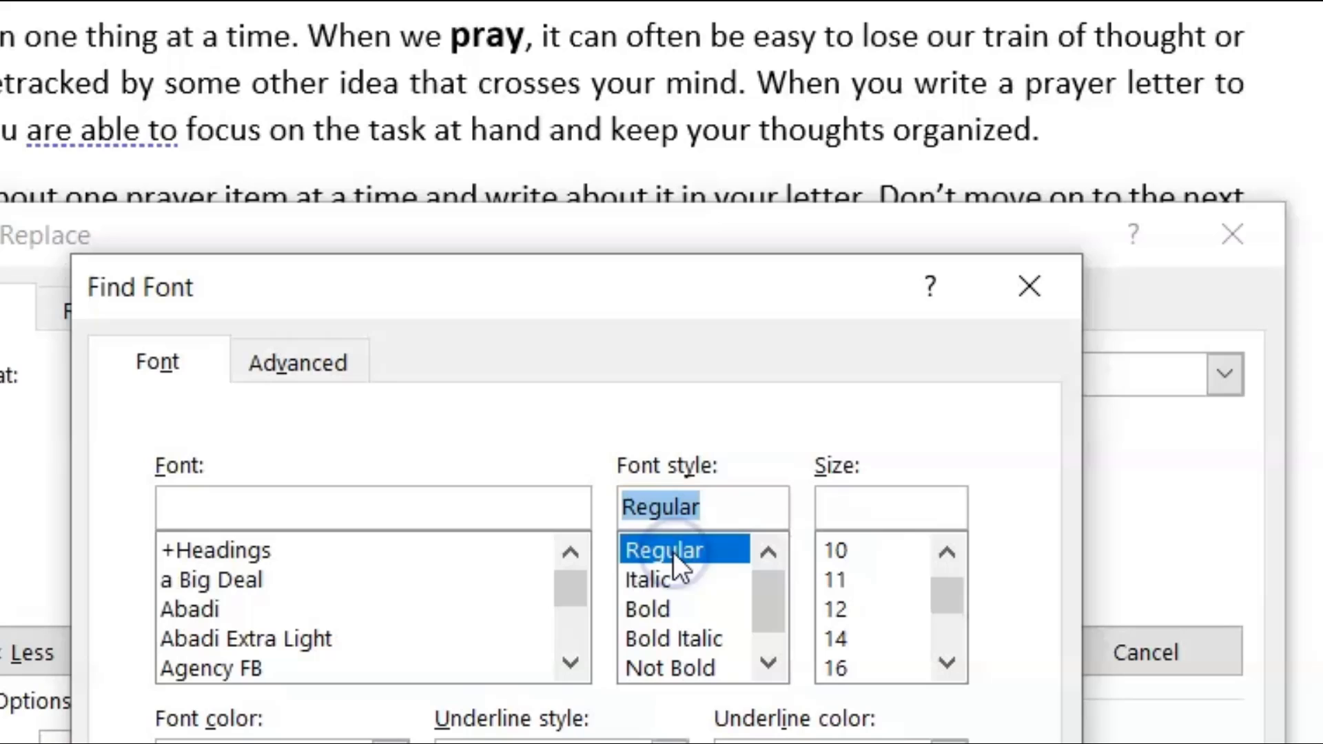
left_click(846, 606)
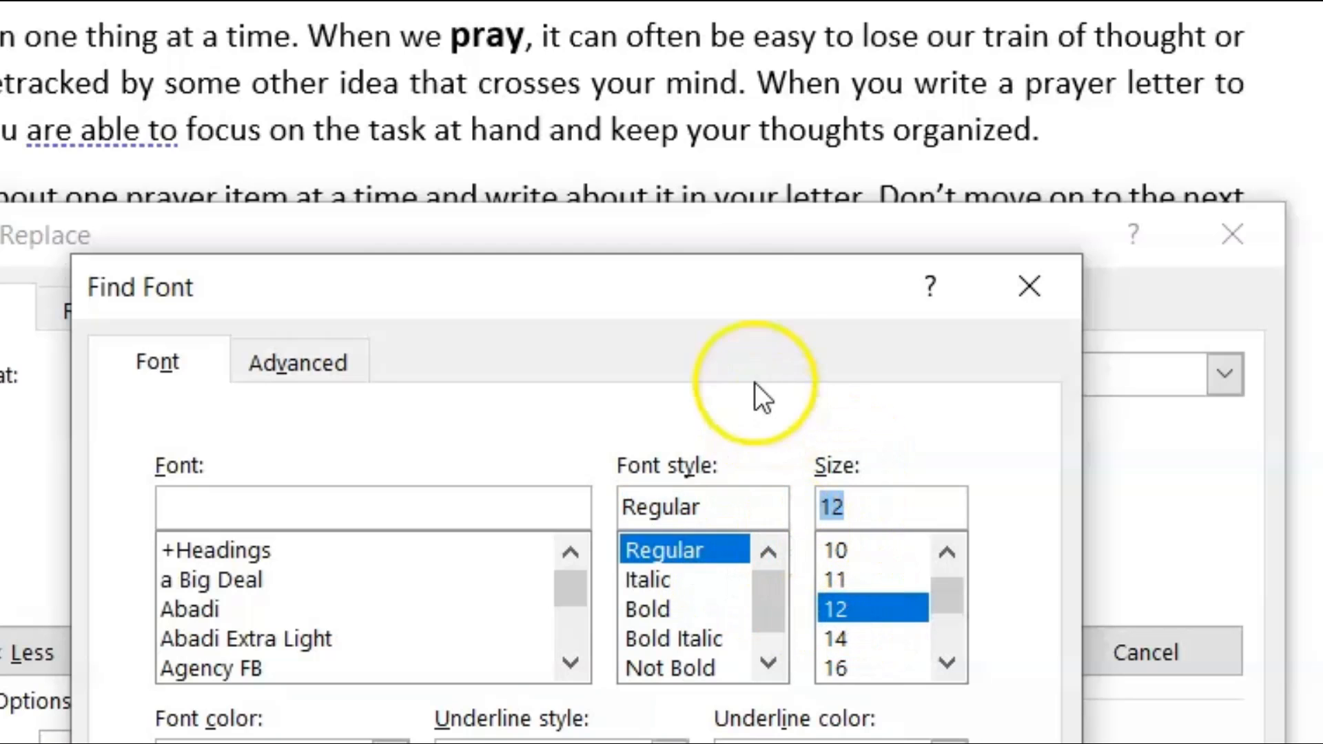
left_click_drag(735, 301, 859, 73)
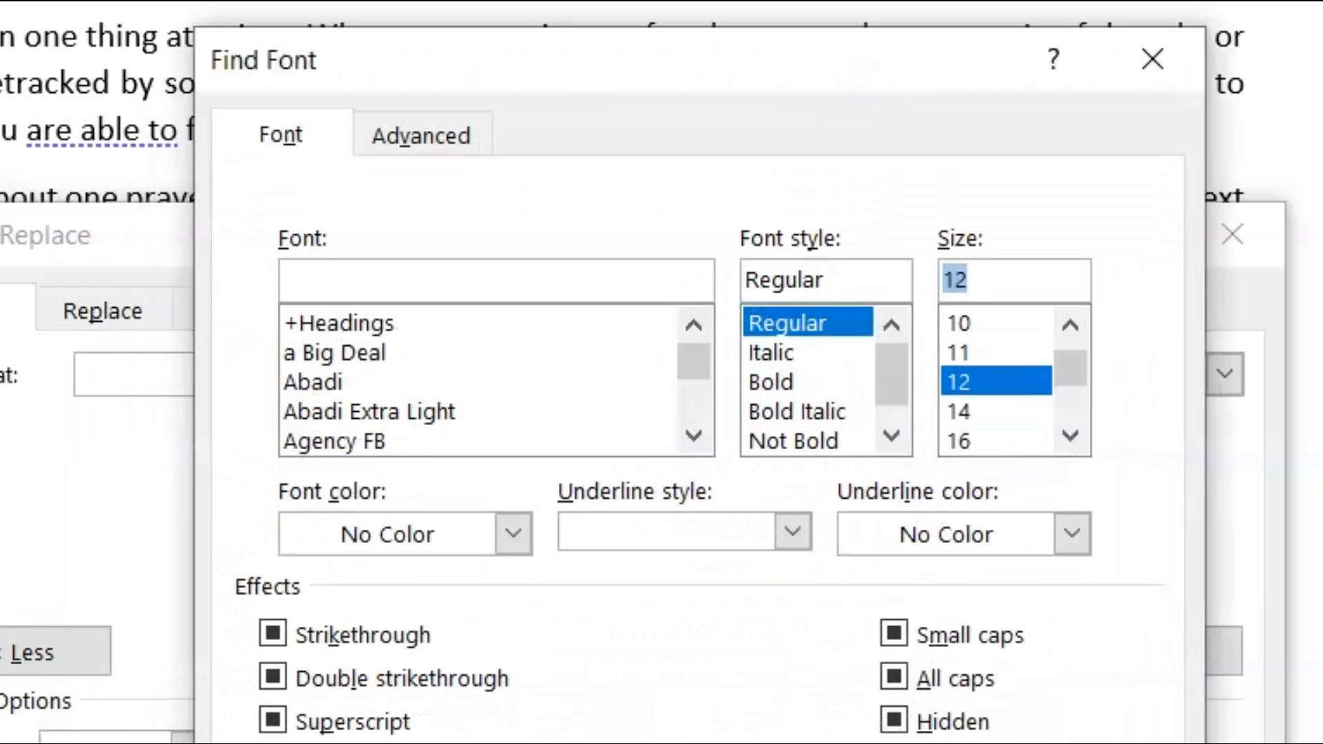
key("Return")
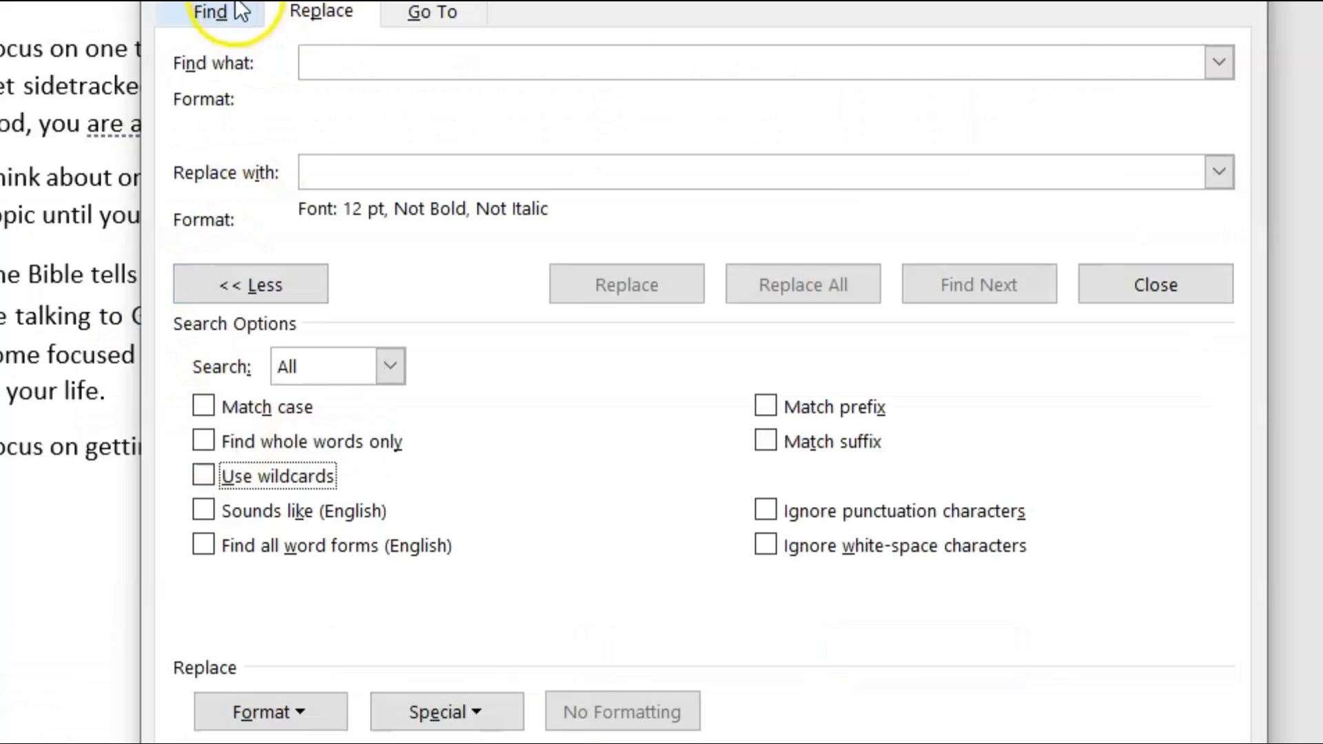
Set up a replacement with wildcards enabled and pr*y as the text to find
left_click(238, 9)
left_click(303, 10)
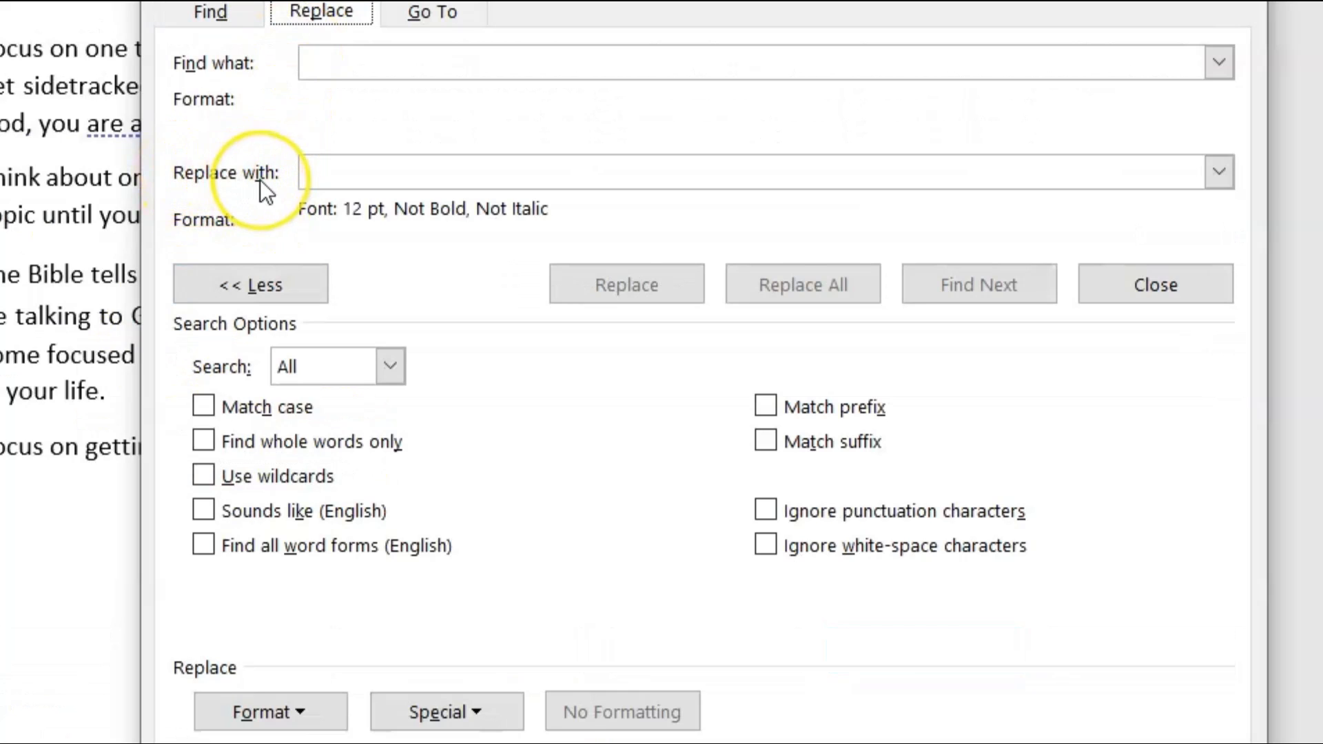
left_click(308, 59)
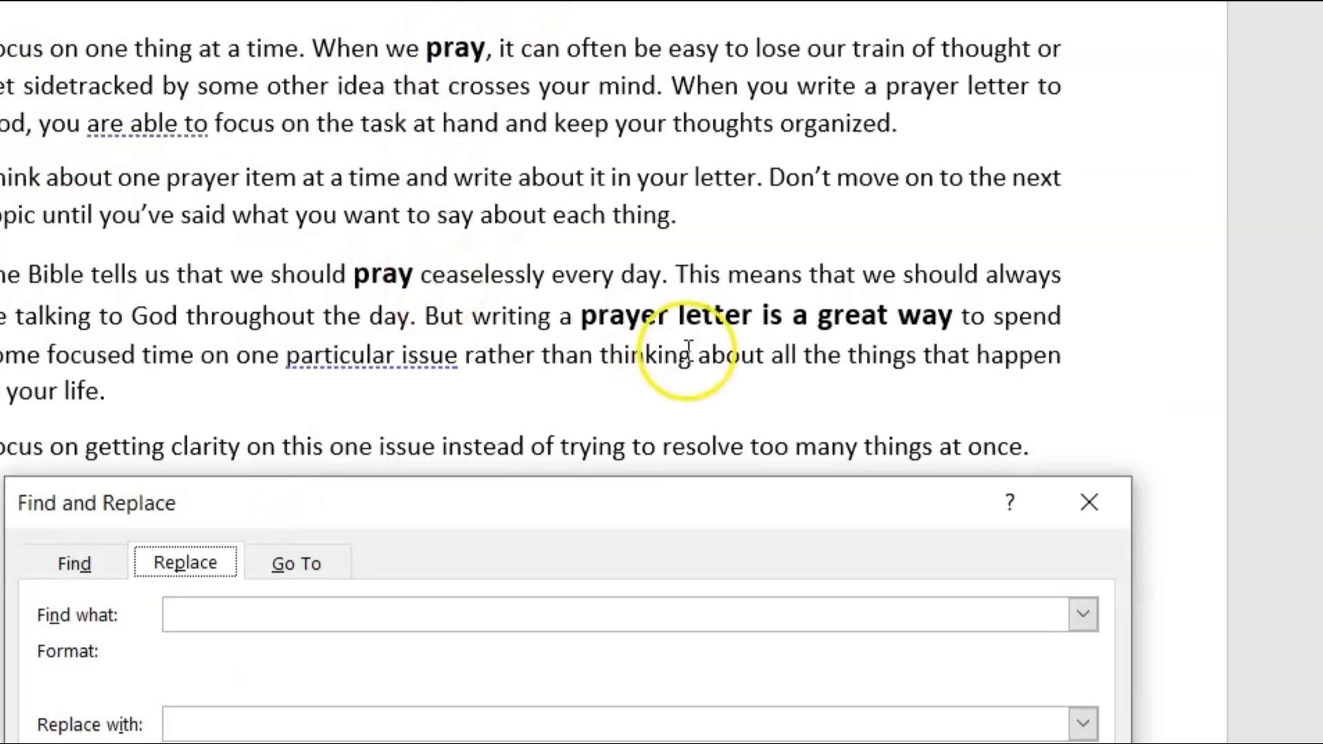
left_click(709, 514)
left_click_drag(708, 514, 700, 66)
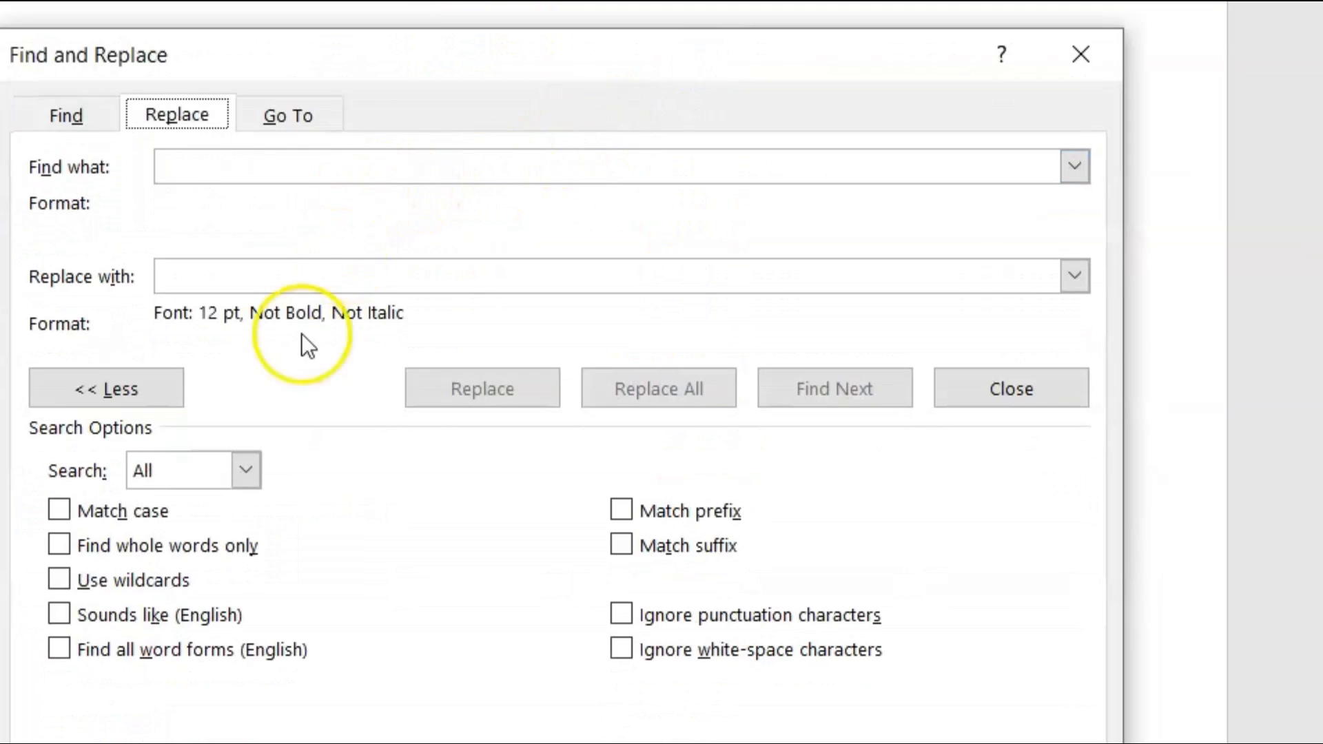
left_click(58, 582)
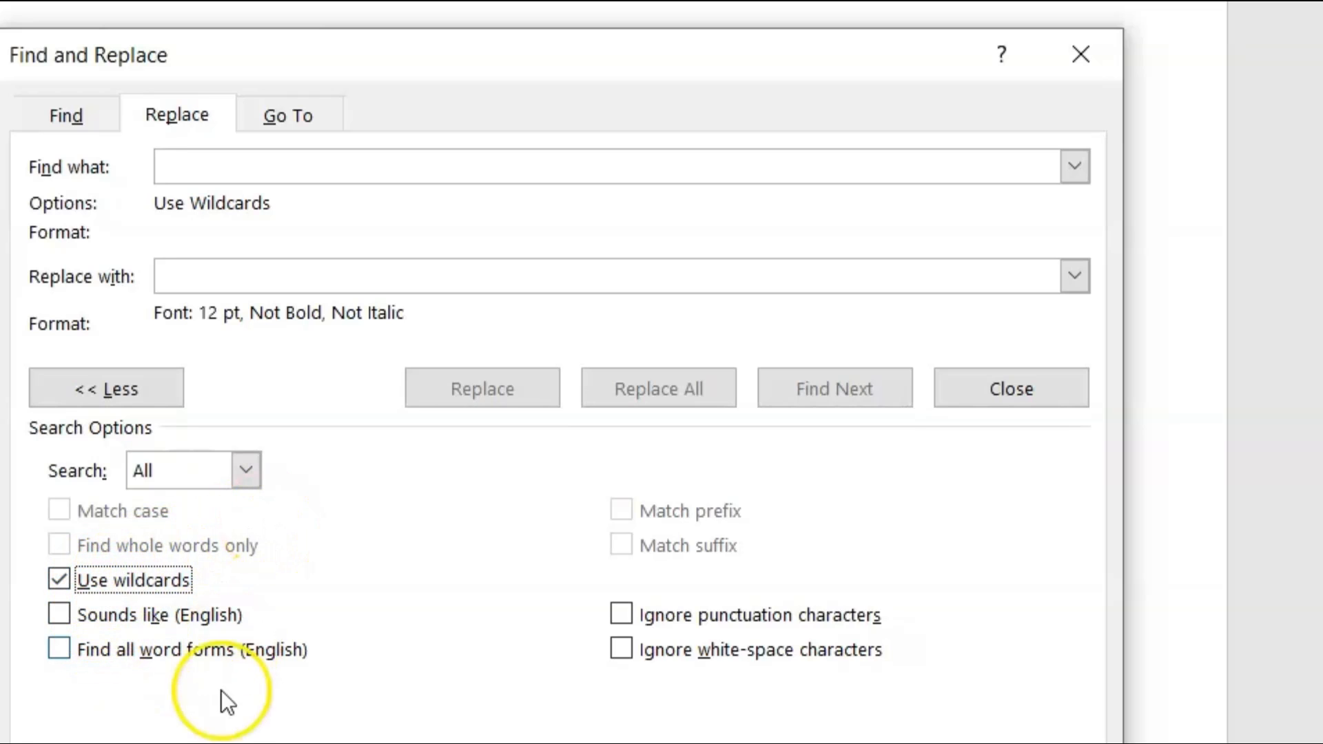
left_click(215, 162)
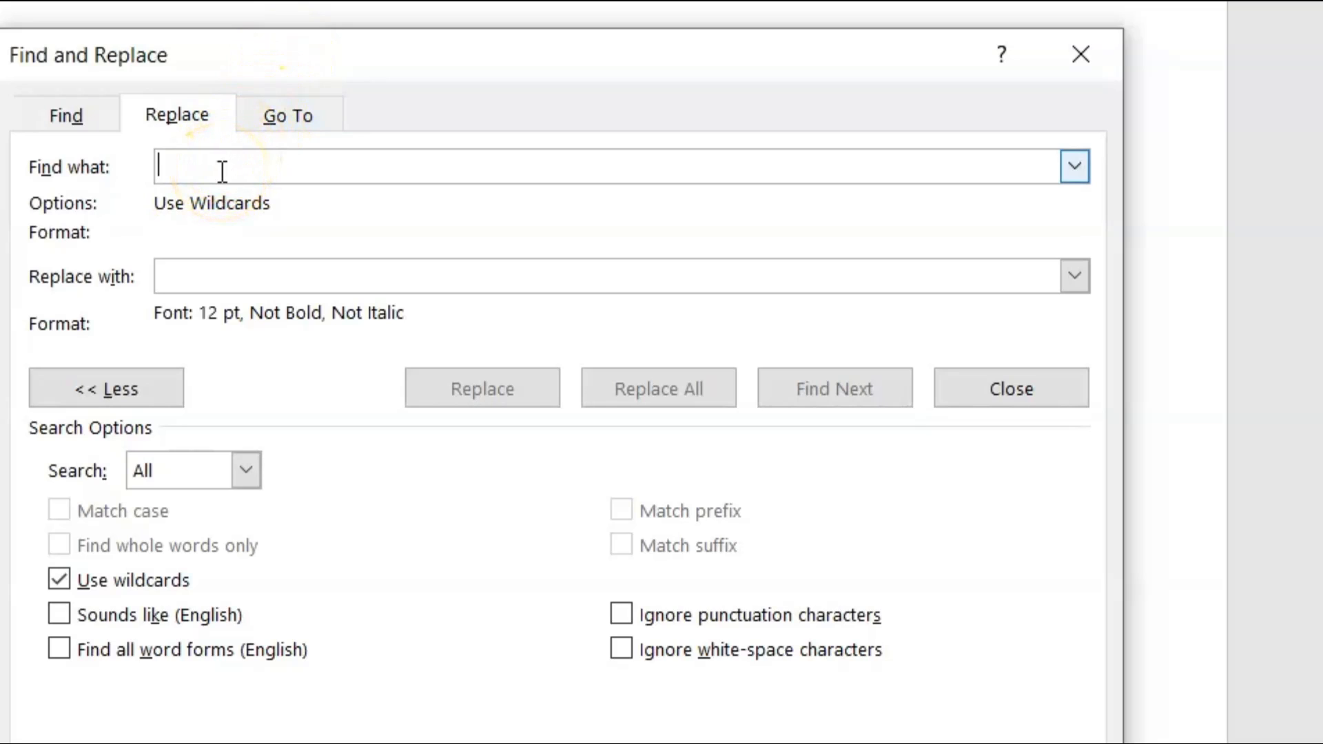
type("p")
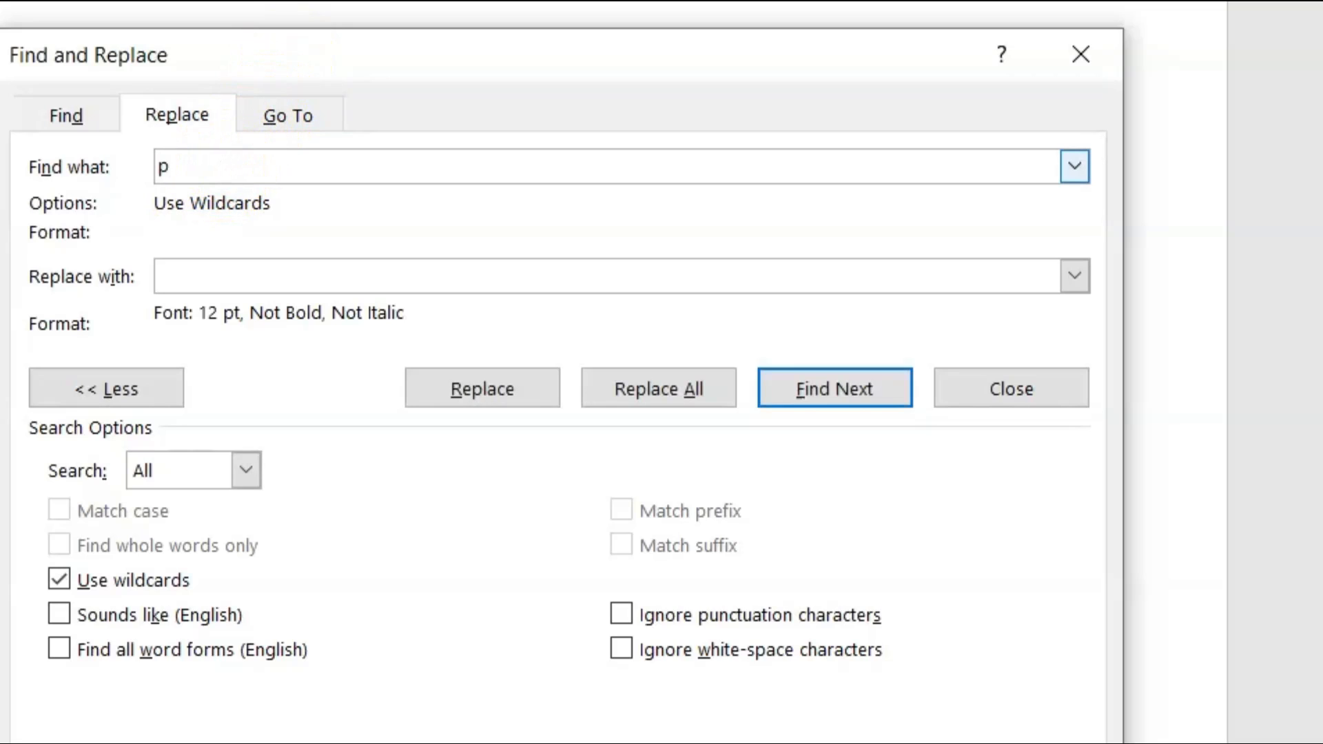
type("r*y")
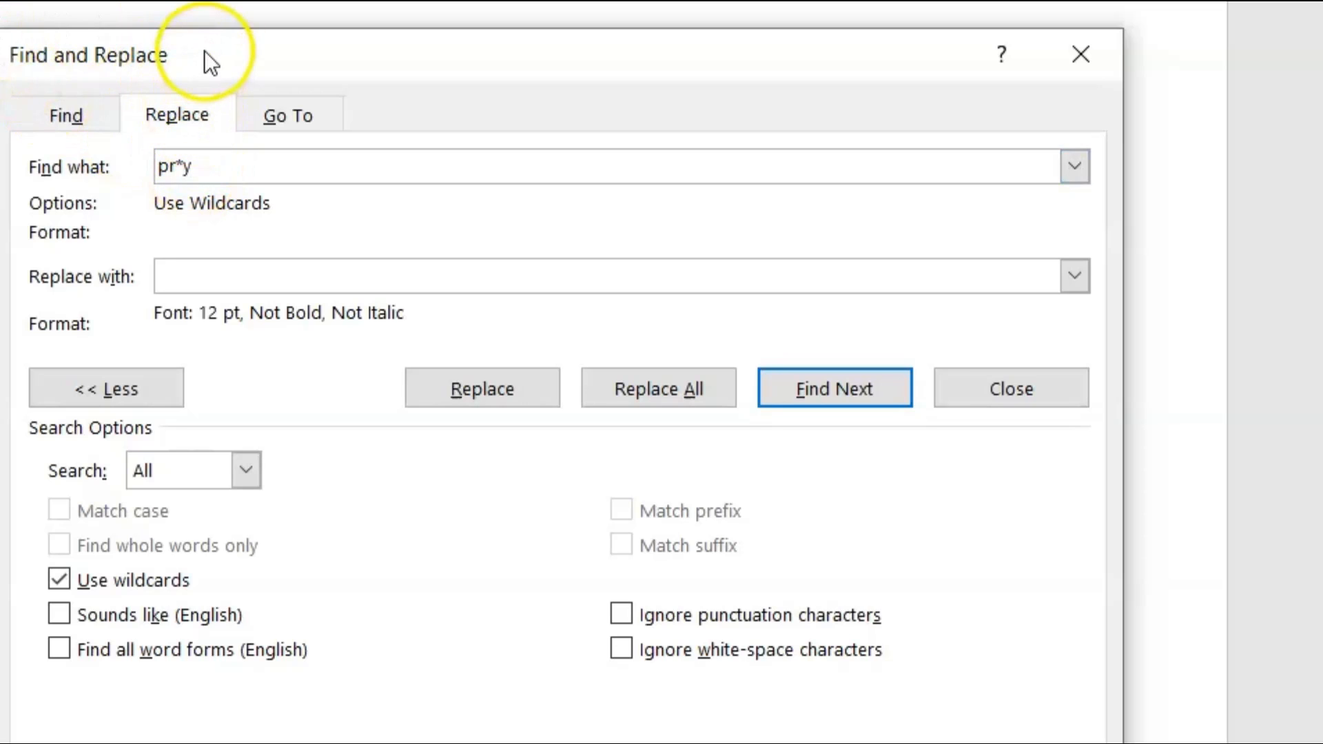
Replace all matches with the 12 pt Regular formatting, leaving the replacement text empty
left_click_drag(204, 51, 380, 197)
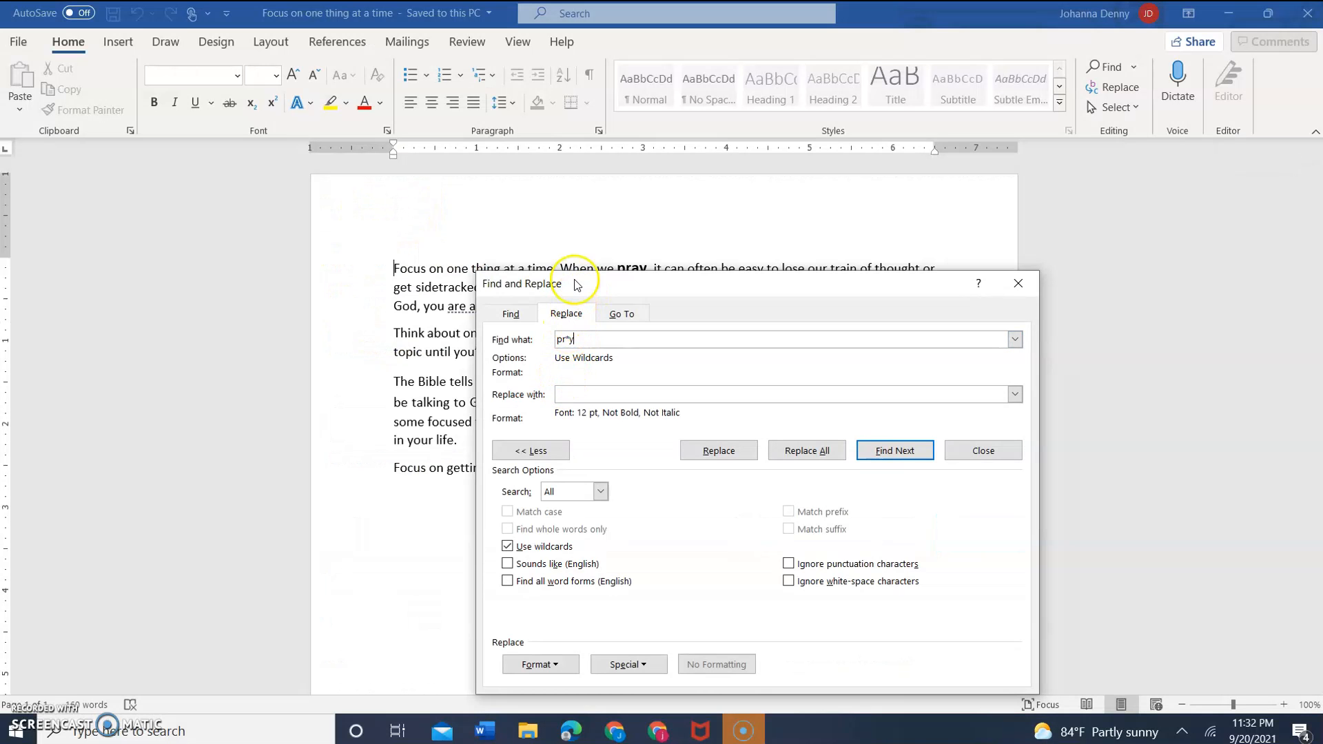
left_click_drag(576, 284, 475, 526)
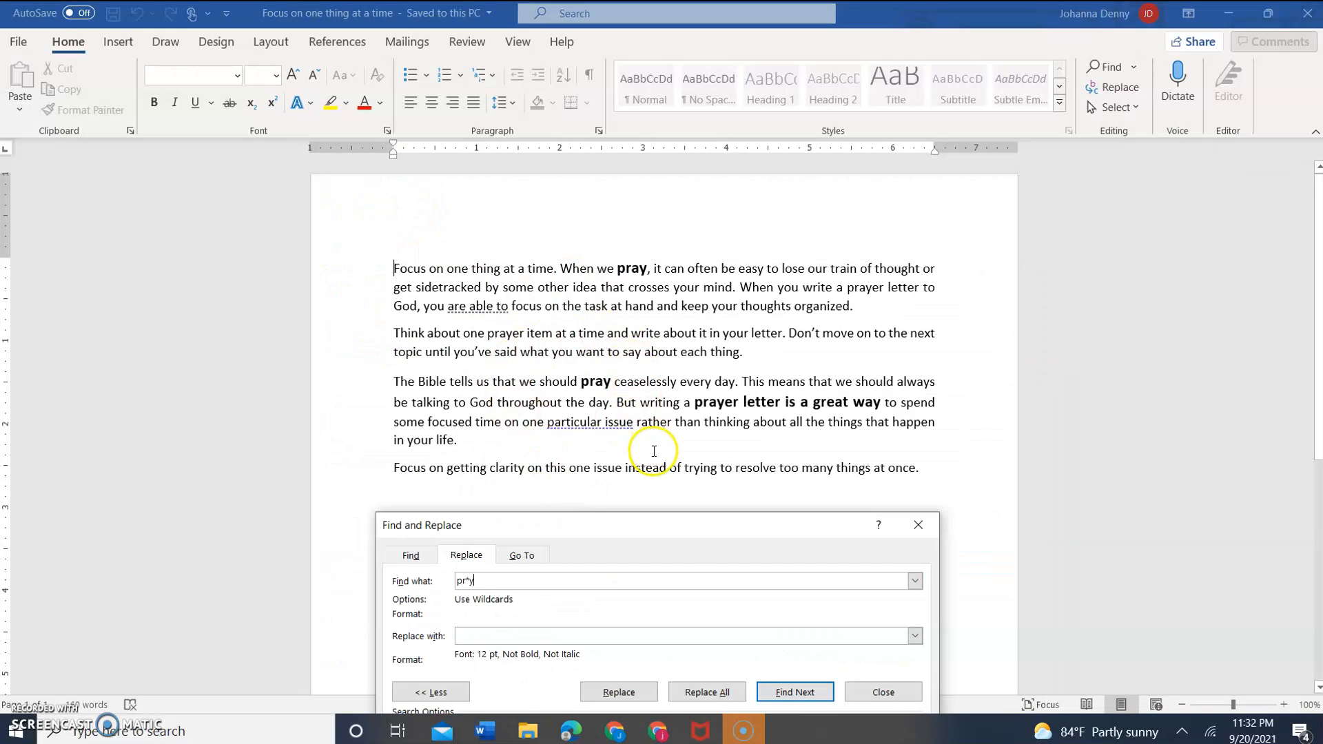
left_click_drag(618, 514, 693, 275)
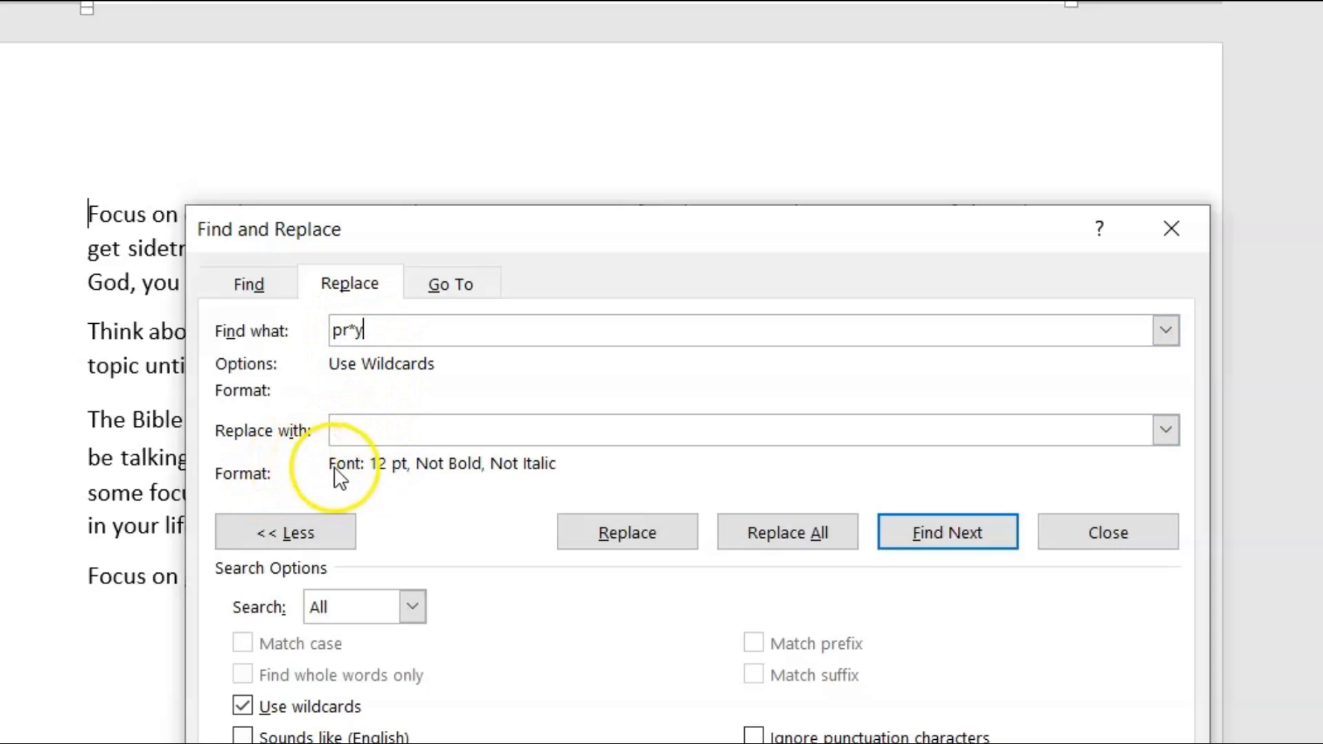
left_click(365, 422)
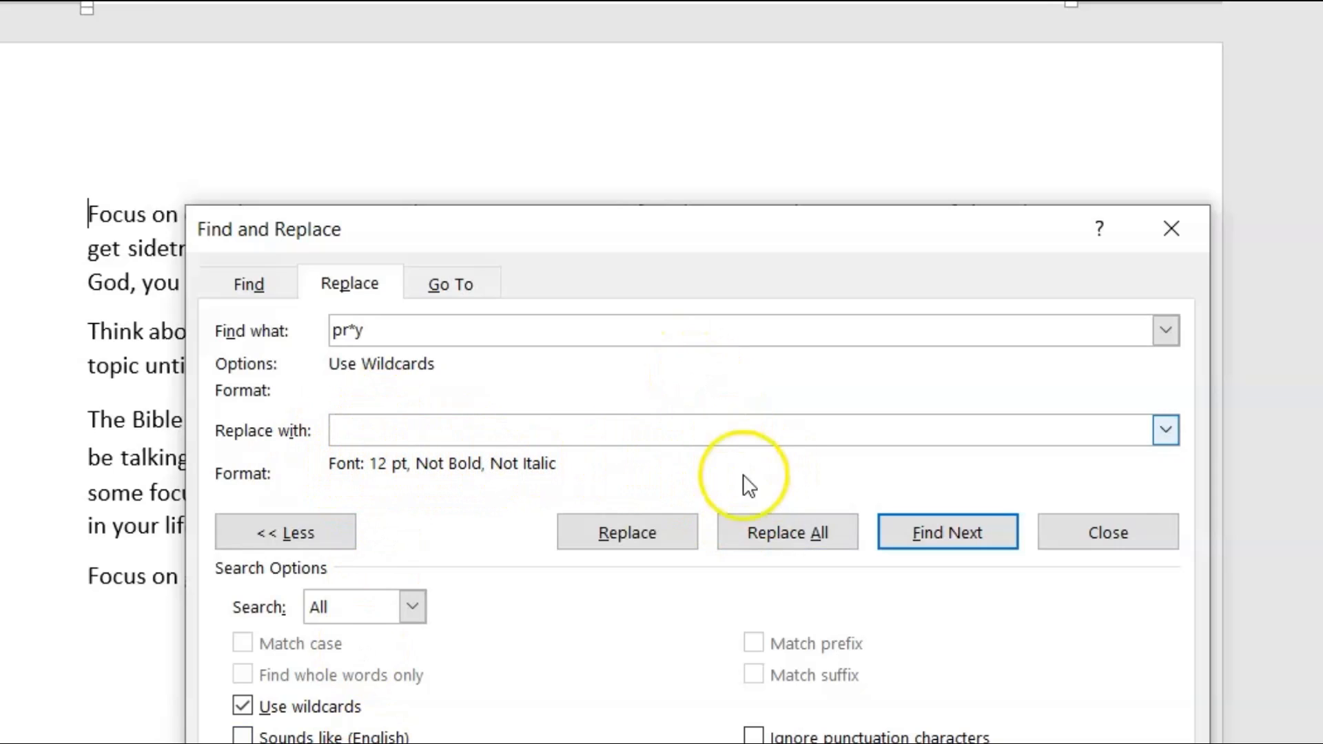
left_click(785, 529)
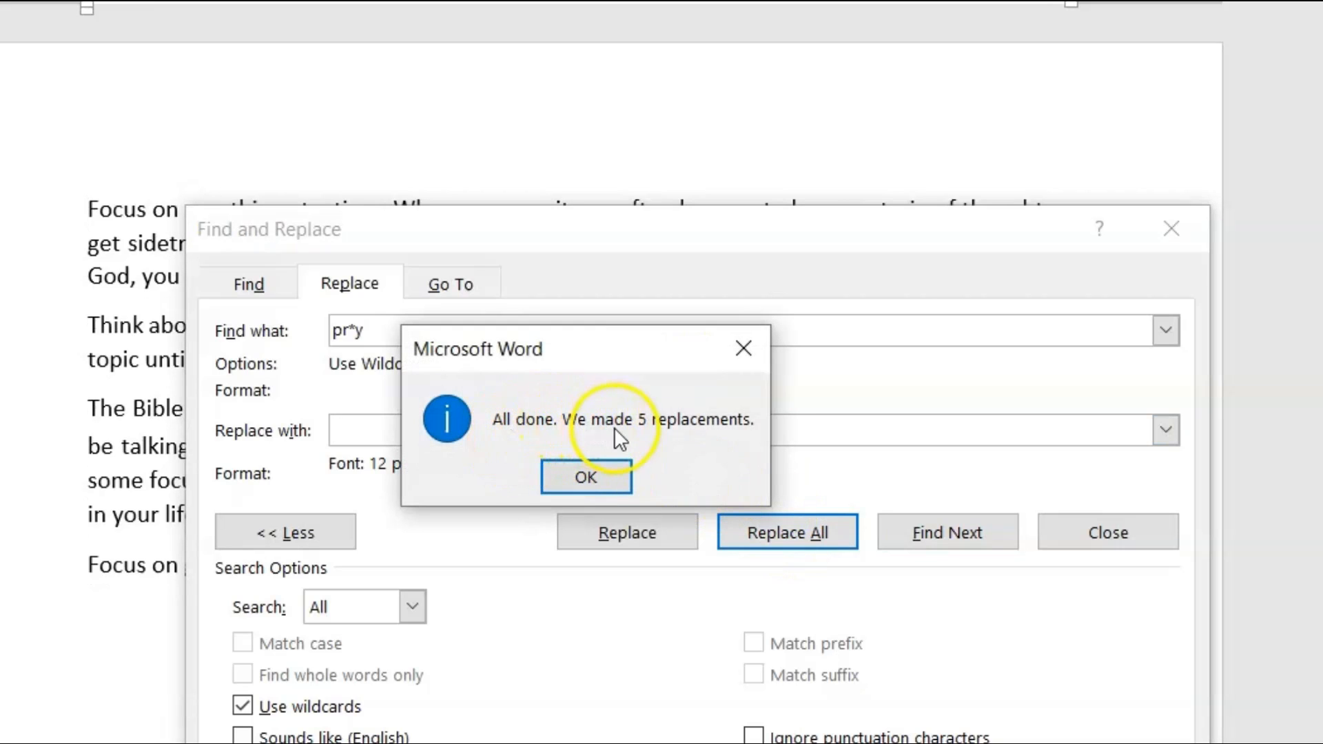
left_click(582, 475)
Undo and redo the formatting replacement to compare the document text before and after
left_click_drag(614, 229, 527, 555)
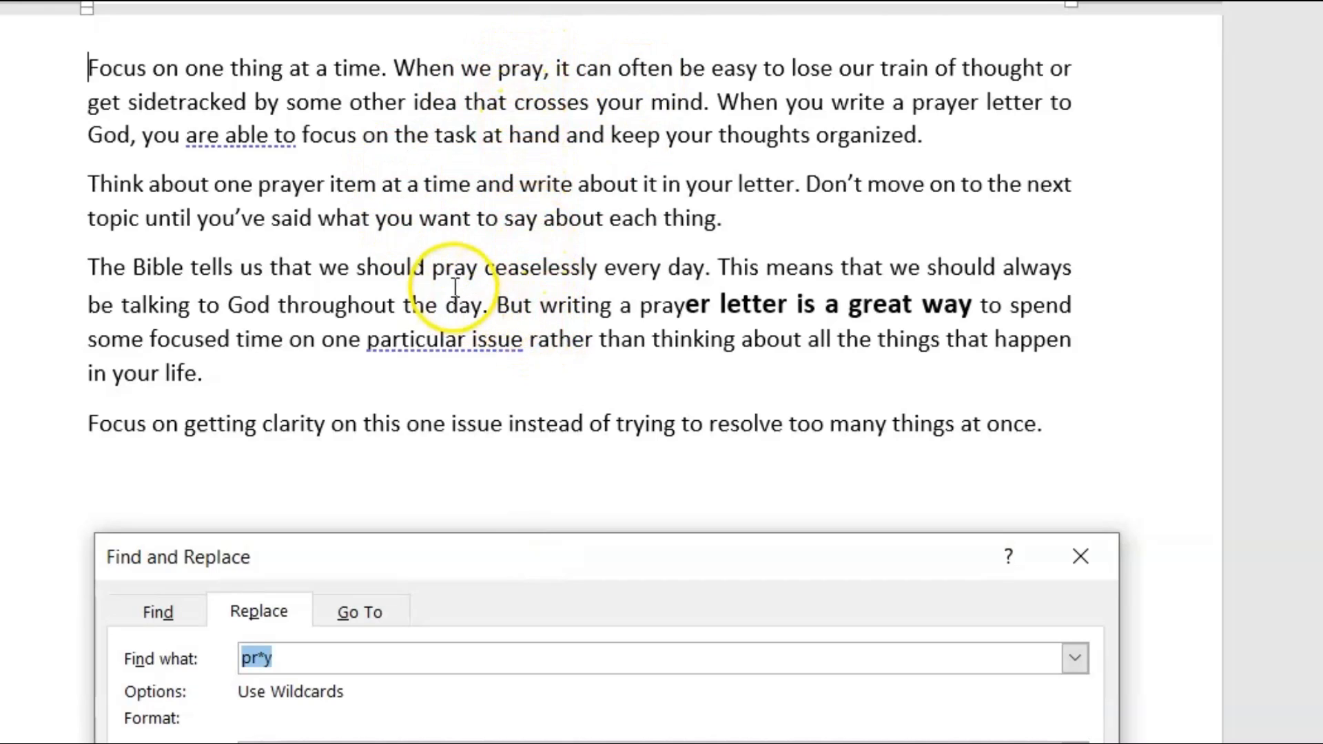
left_click(405, 301)
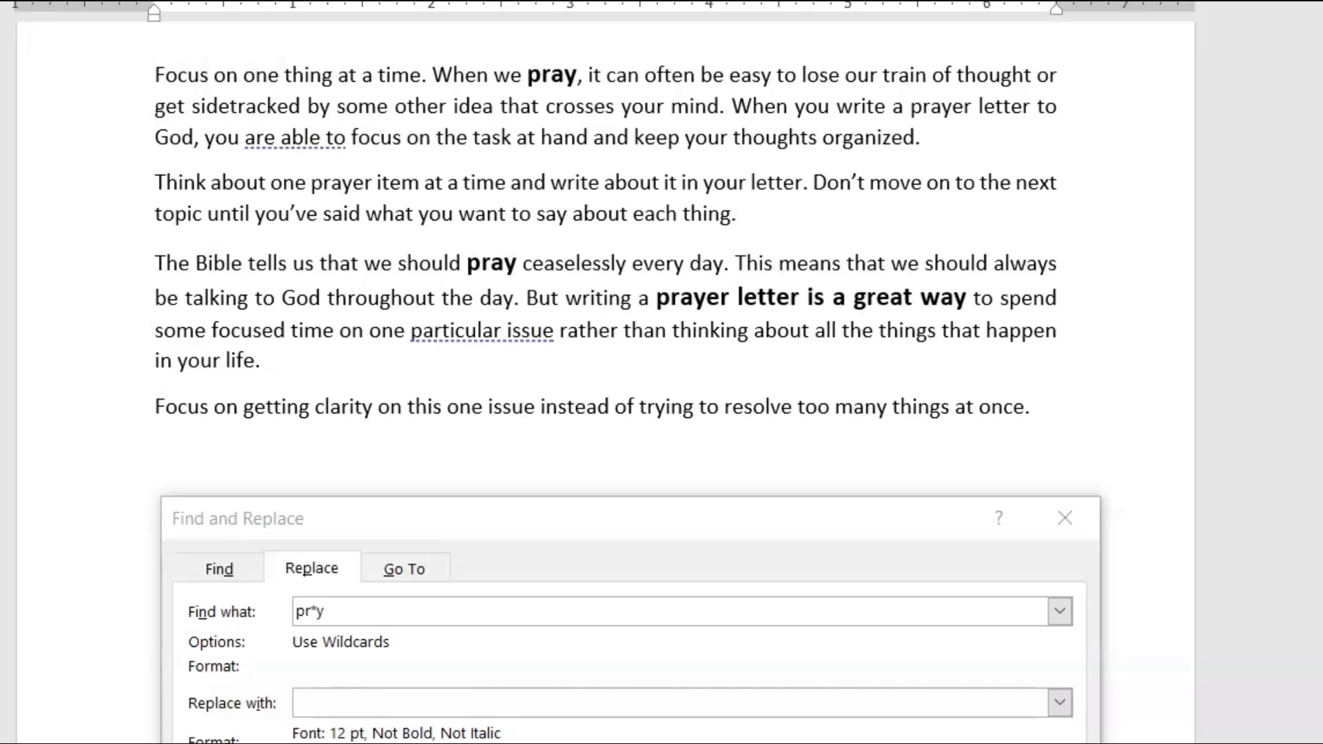
key("ctrl+y")
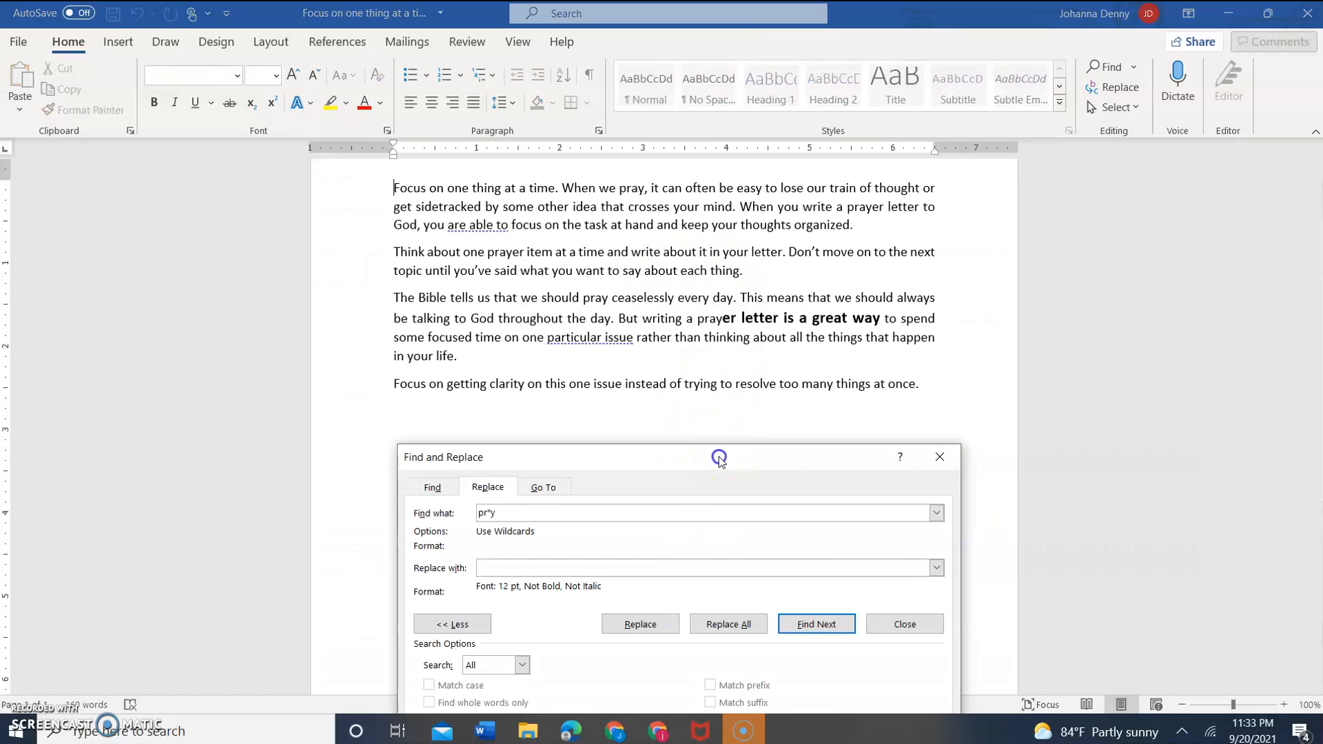
left_click_drag(701, 510, 738, 131)
left_click(504, 601)
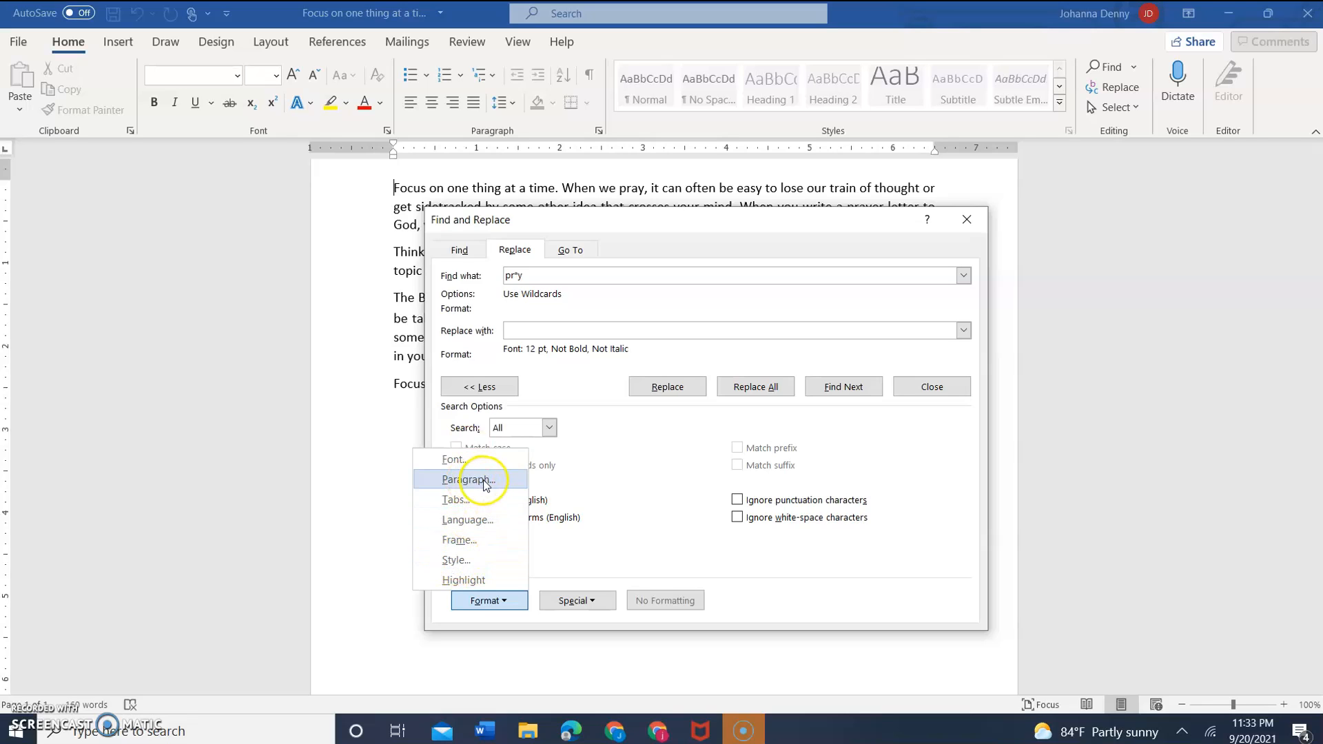
left_click(591, 542)
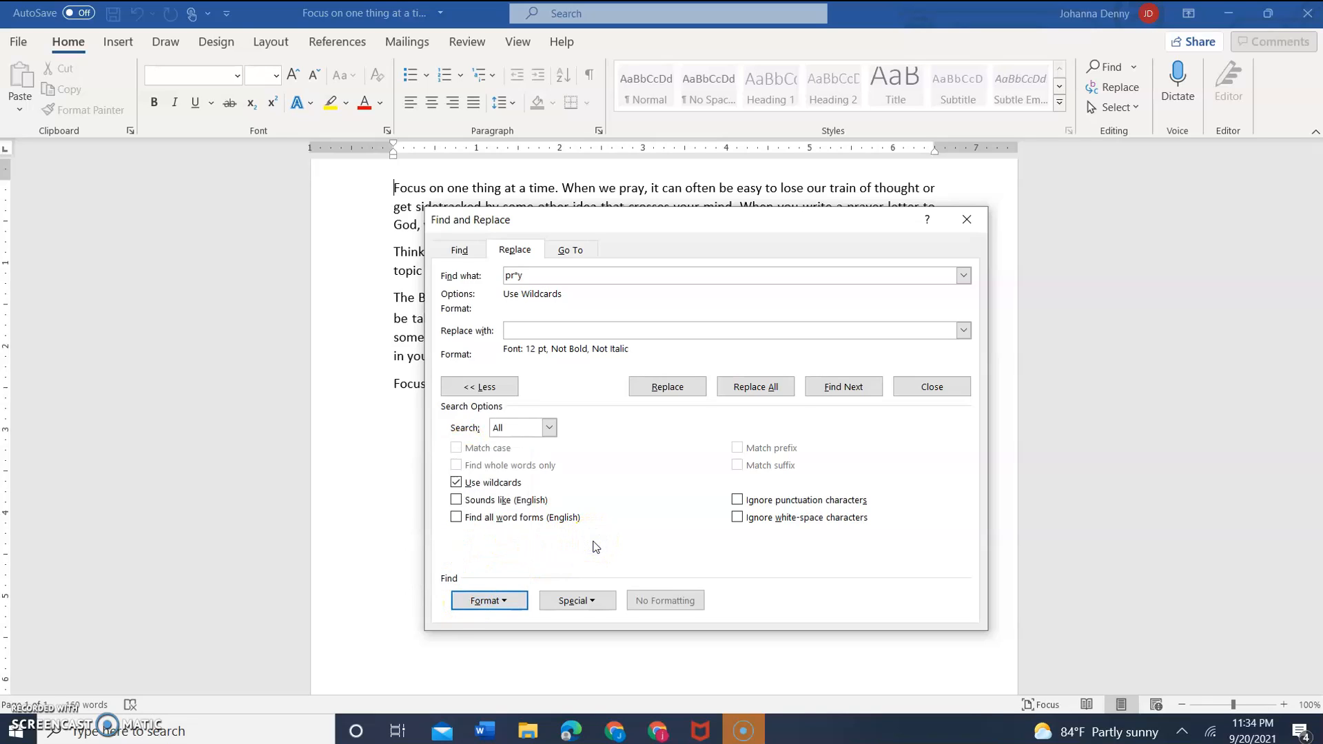